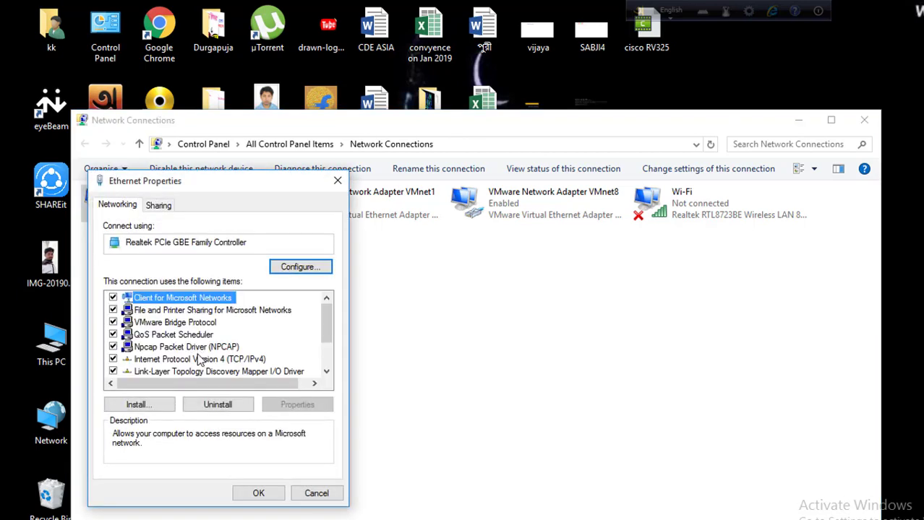
Give the Ethernet adapter's IPv4 static IP 192.168.0.3 and gateway 192.168.0.1, and apply
left_click(197, 359)
left_click(295, 404)
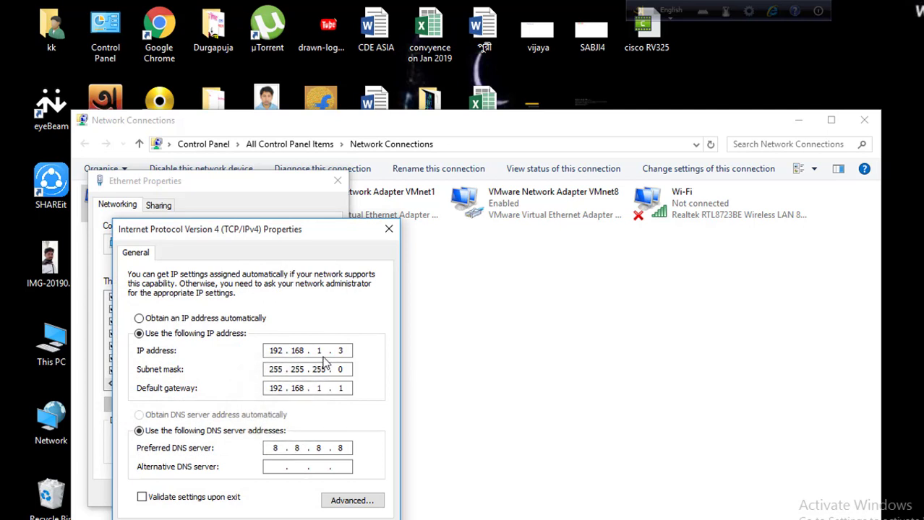
double_click(319, 350)
type("0")
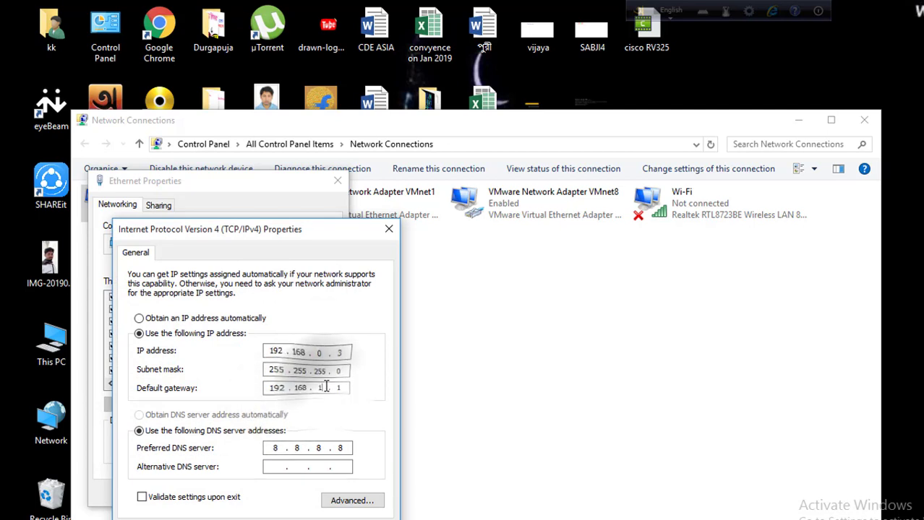
double_click(320, 388)
type("0")
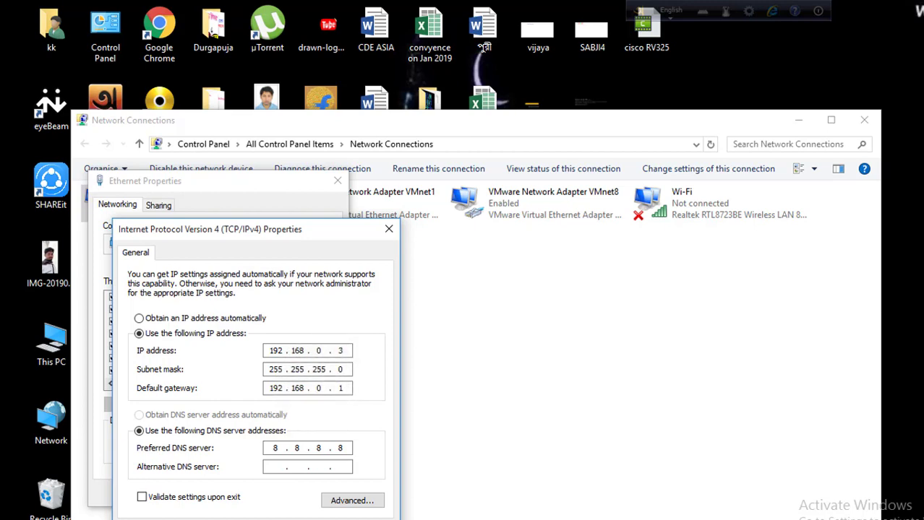
left_click(325, 517)
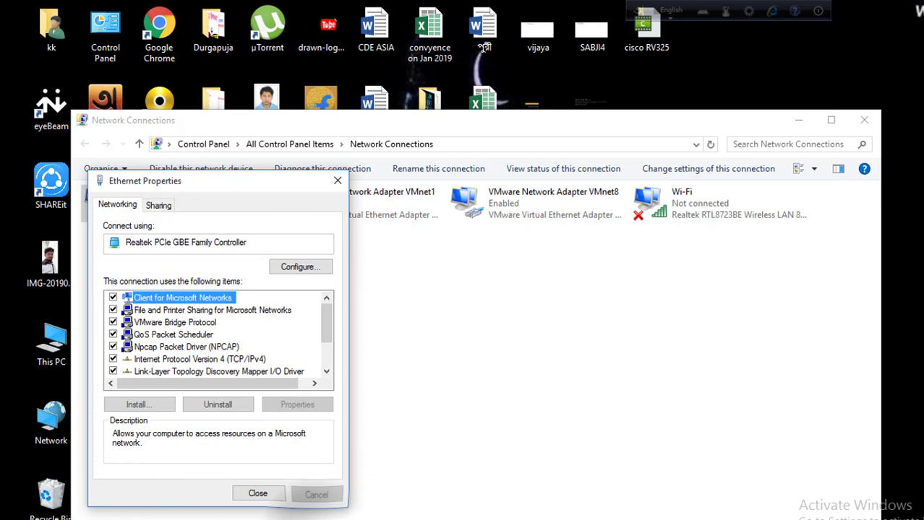
left_click(259, 495)
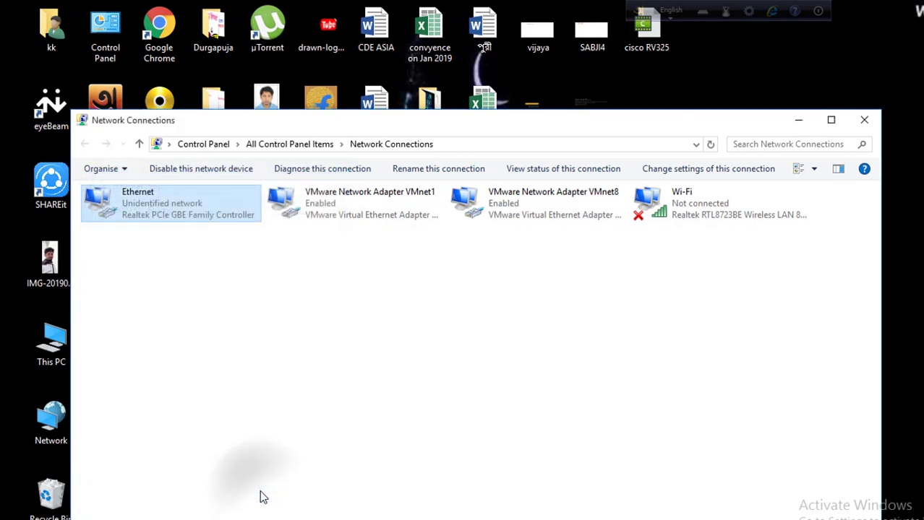
Ping 192.168.0.50 from a cmd console to confirm replies, then close the console
left_click(865, 121)
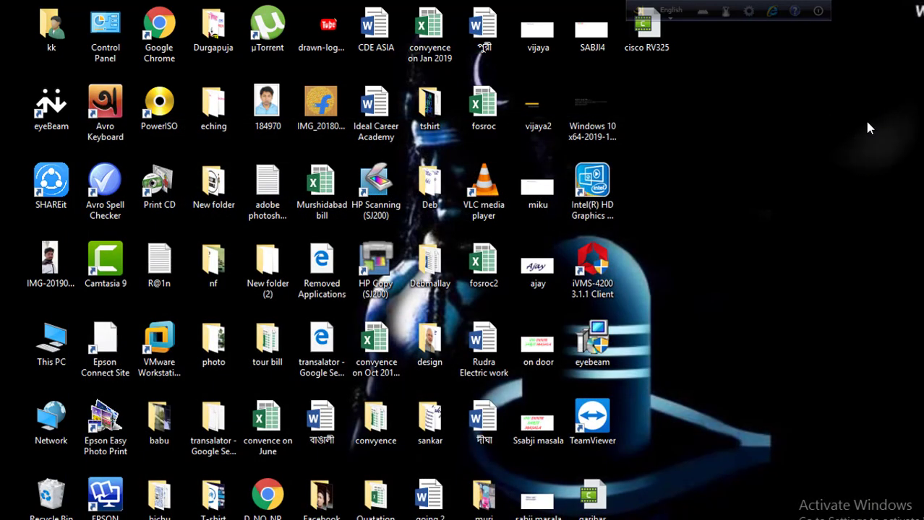
key("super+r")
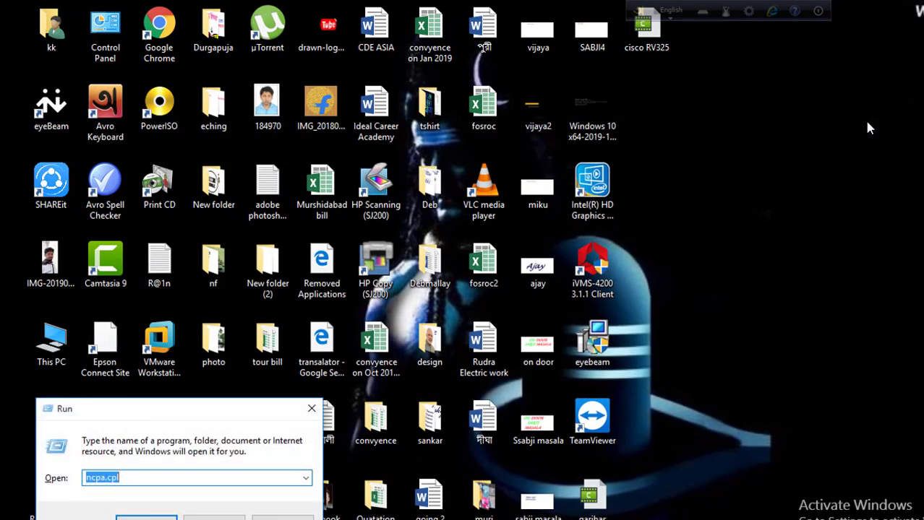
type("cmd")
key("Return")
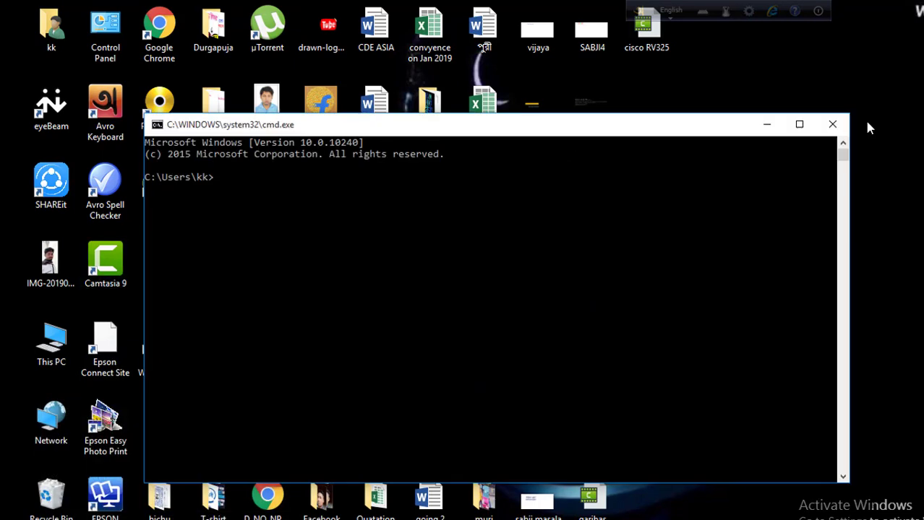
type("ping 192.168.0.50")
key("Return")
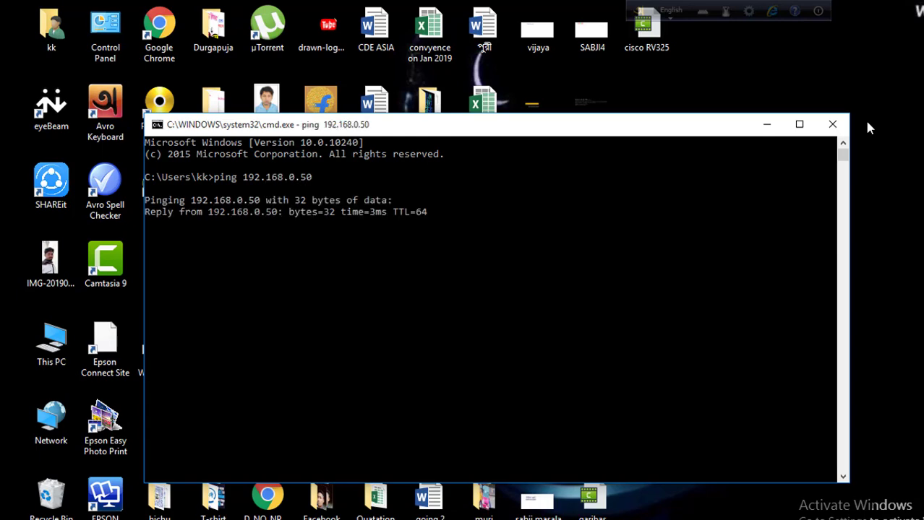
left_click(829, 133)
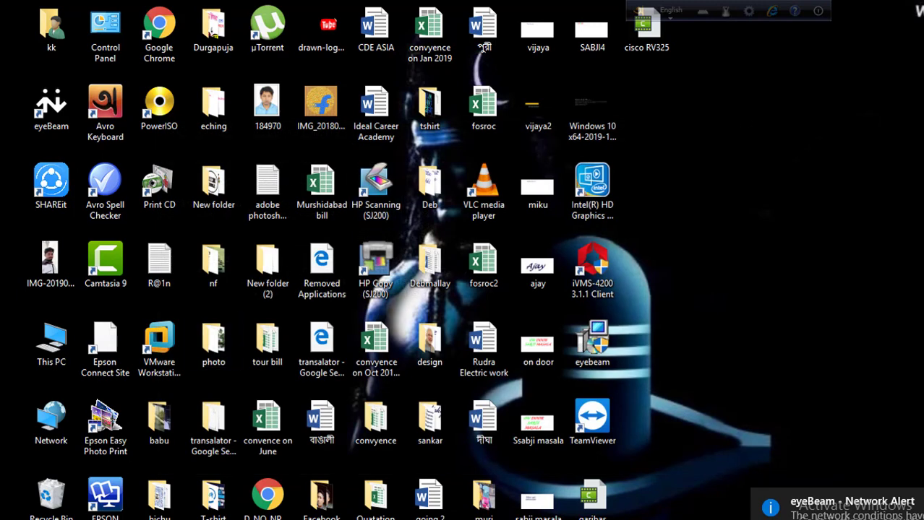
left_click(22, 519)
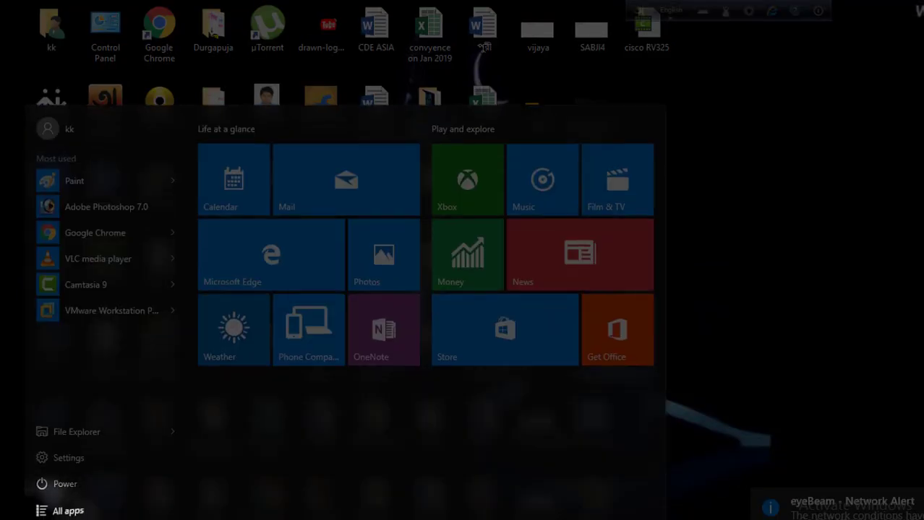
type("internet")
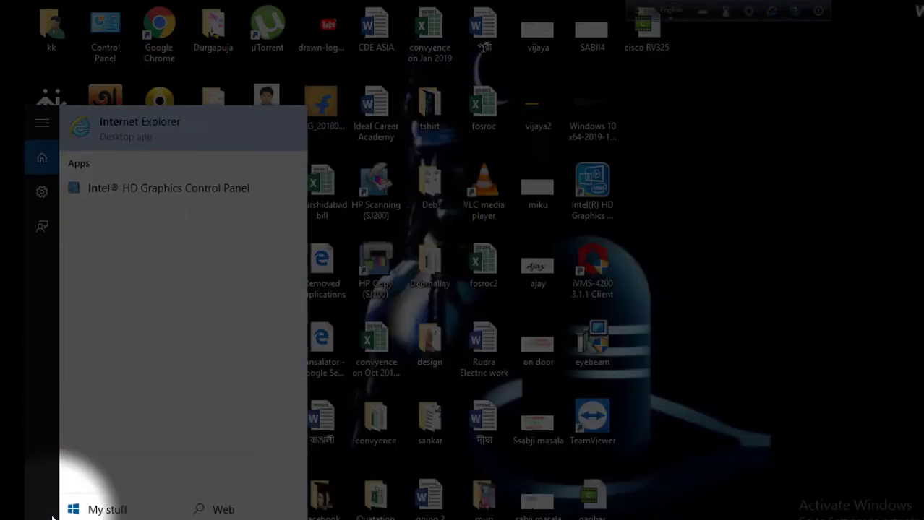
left_click(163, 123)
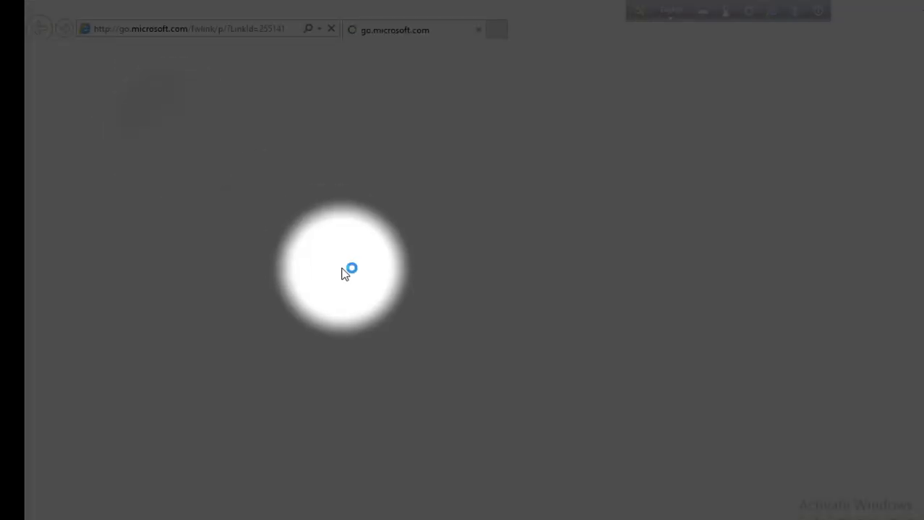
left_click(242, 30)
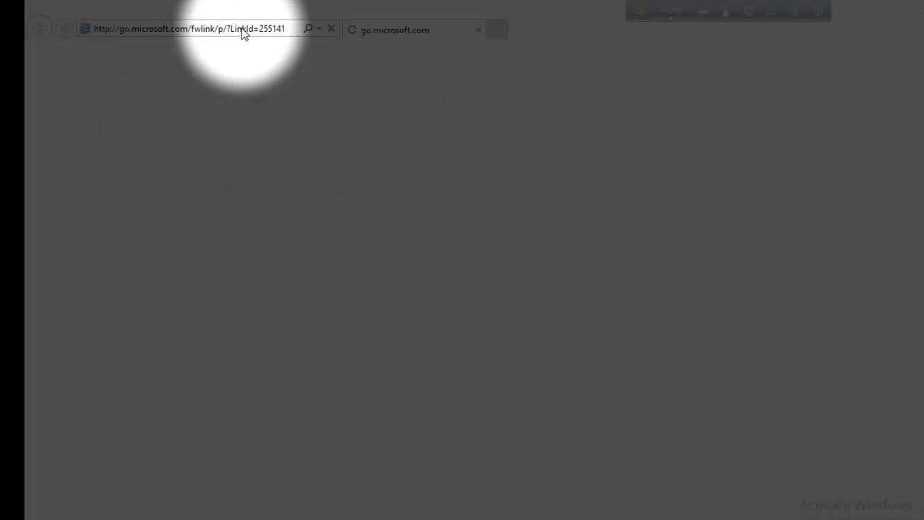
type("http")
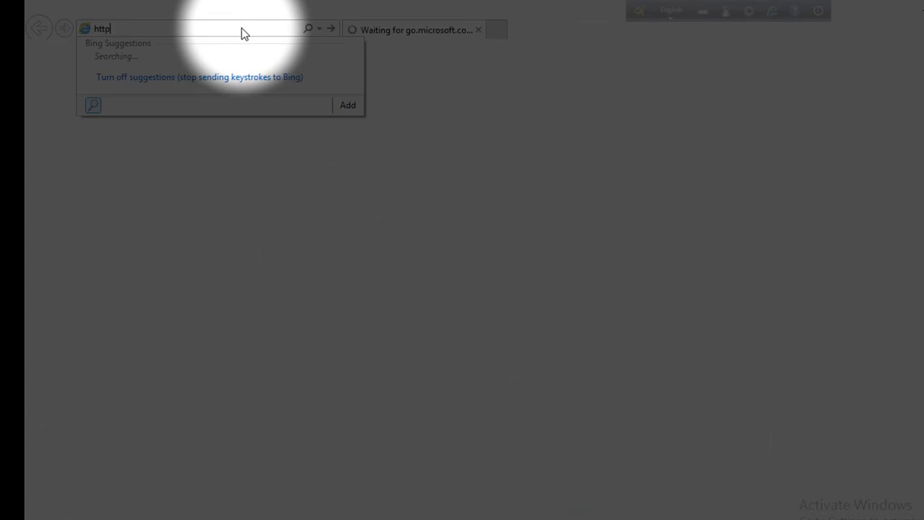
type("://19")
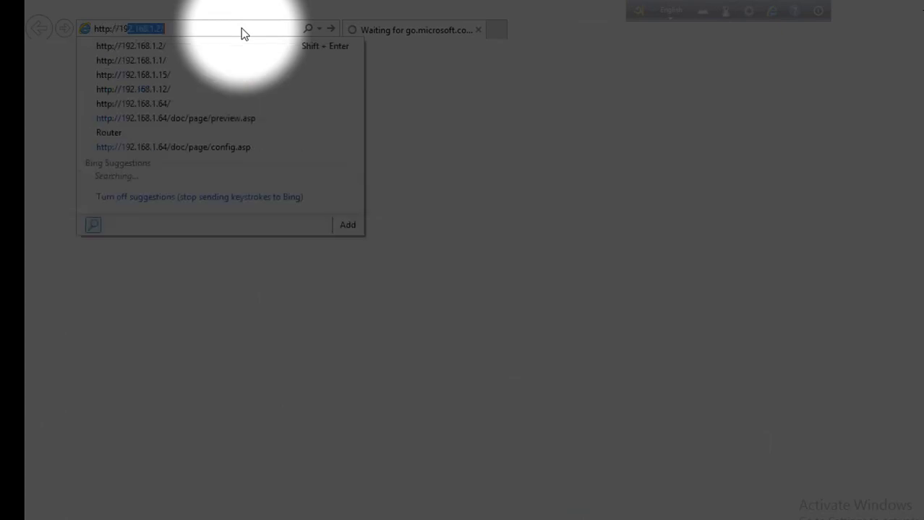
type("2.168.0.")
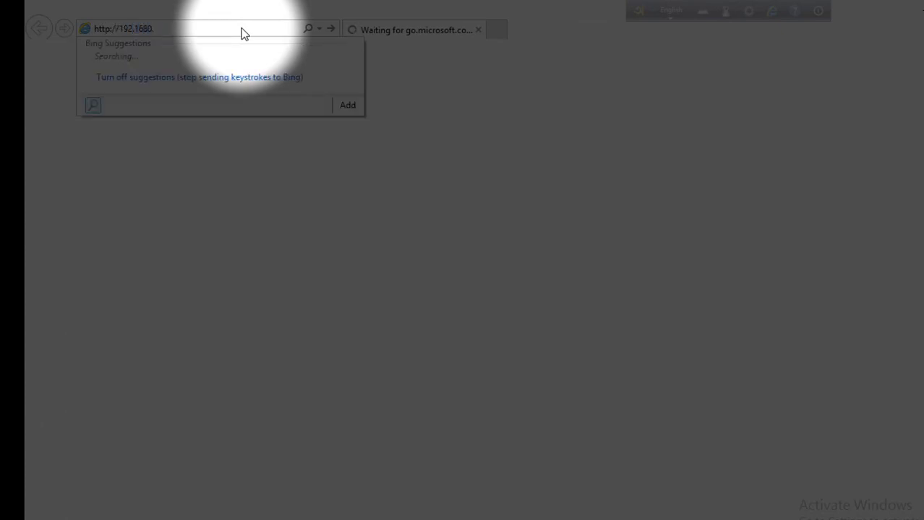
key("BackSpace")
key("BackSpace")
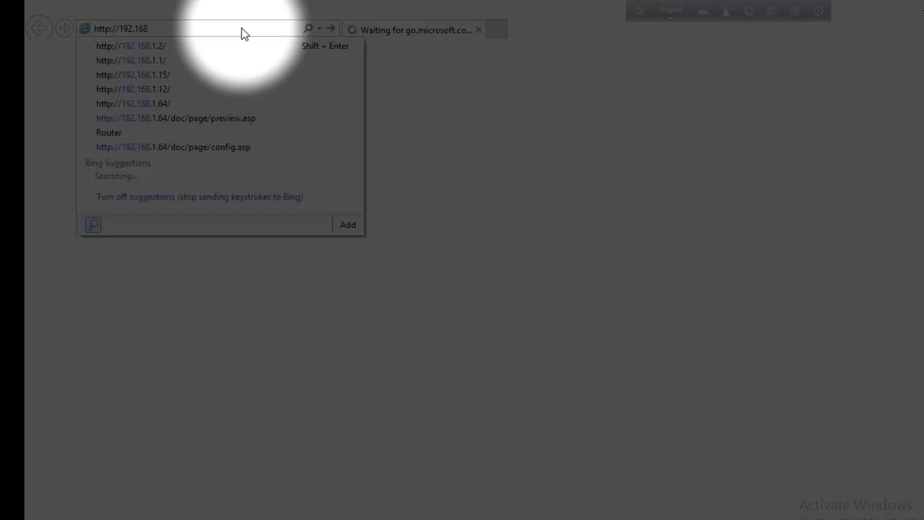
type("0.")
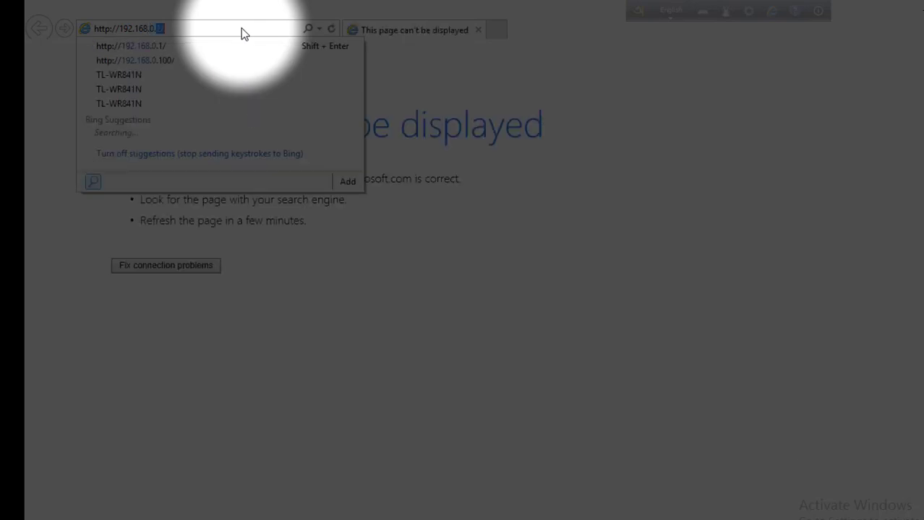
type("50")
key("Return")
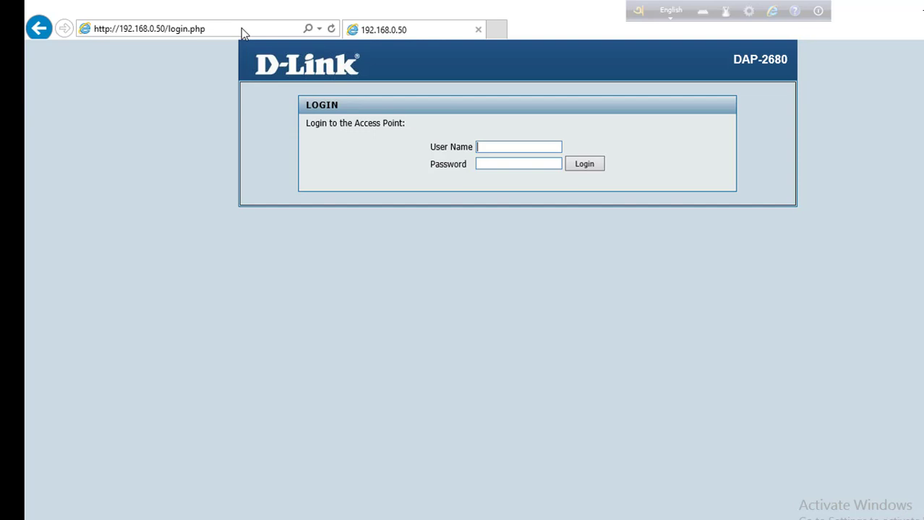
Log in to the DAP-2680 with the administrator user name to reach System Information
left_click(243, 31)
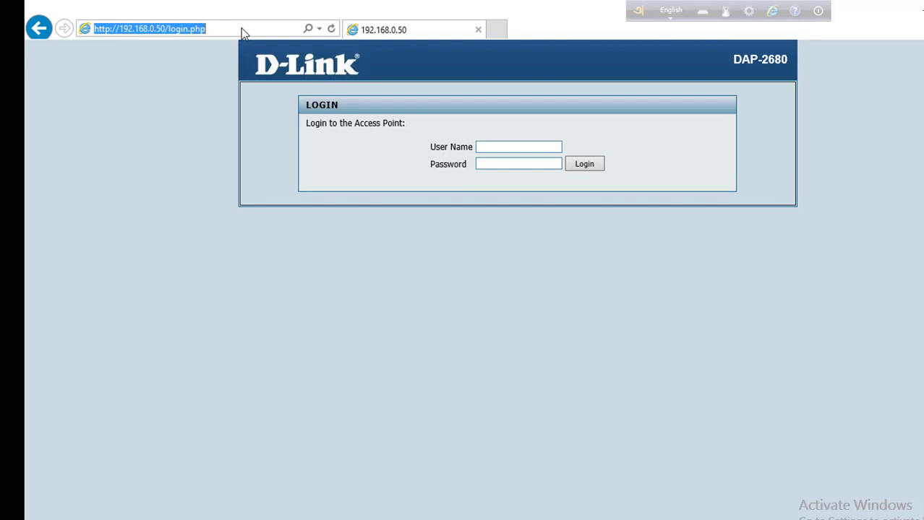
type("ad")
left_click(273, 338)
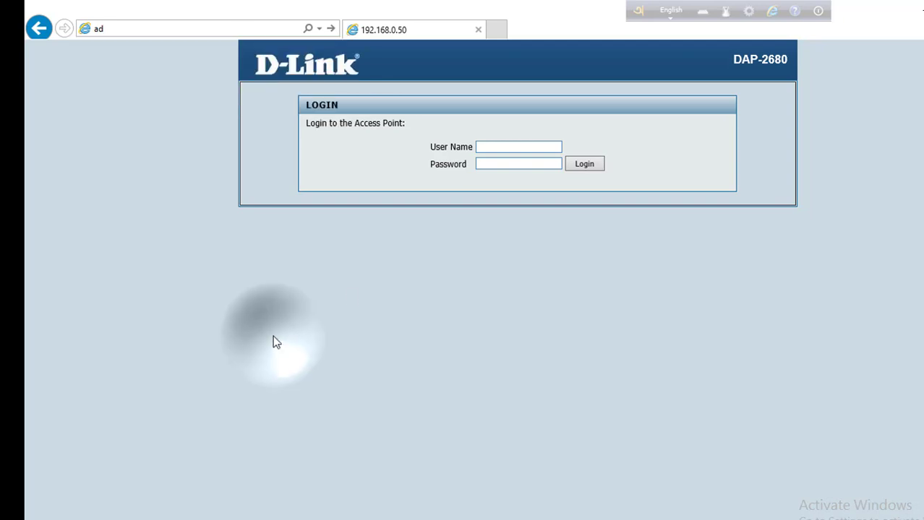
left_click(498, 146)
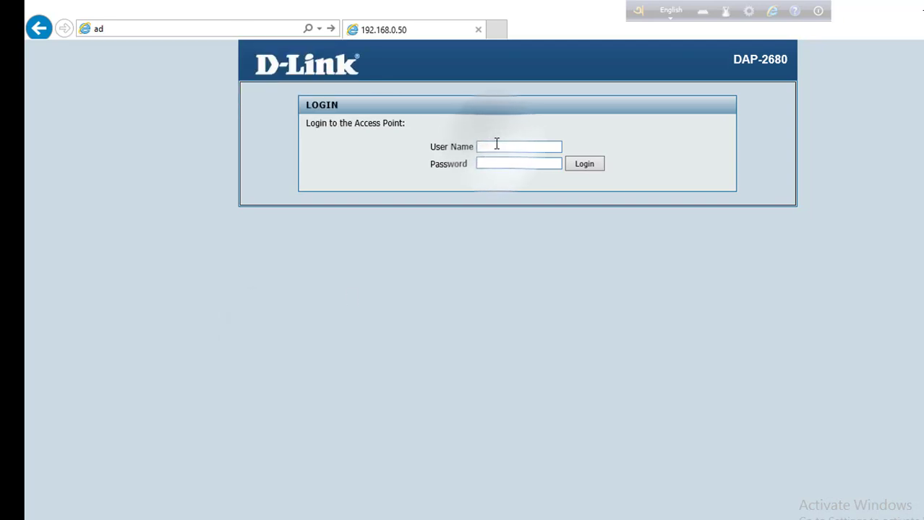
type("admin")
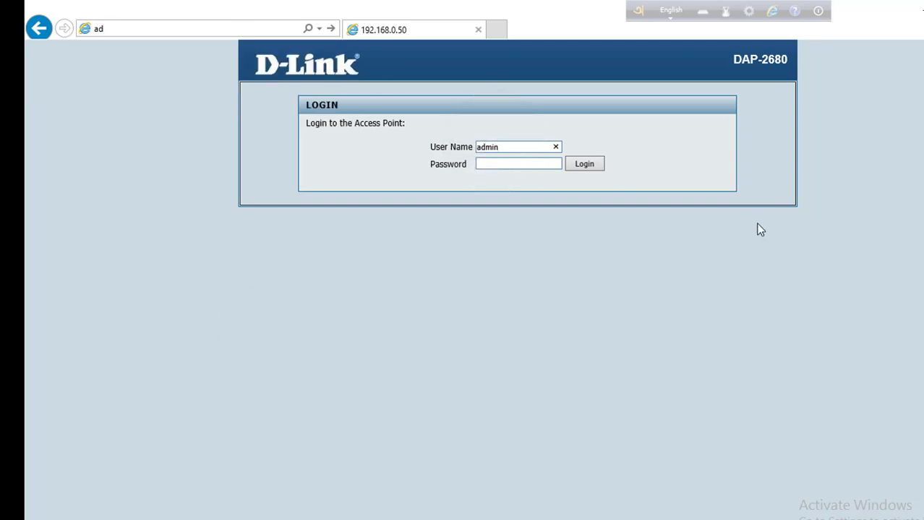
left_click(588, 166)
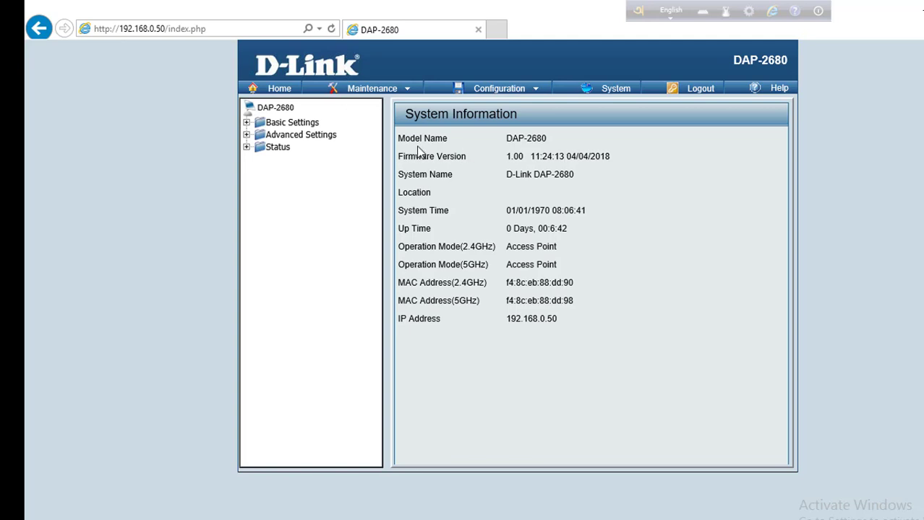
Expand Basic Settings and open the Wireless settings page for the 2.4GHz band
left_click(246, 123)
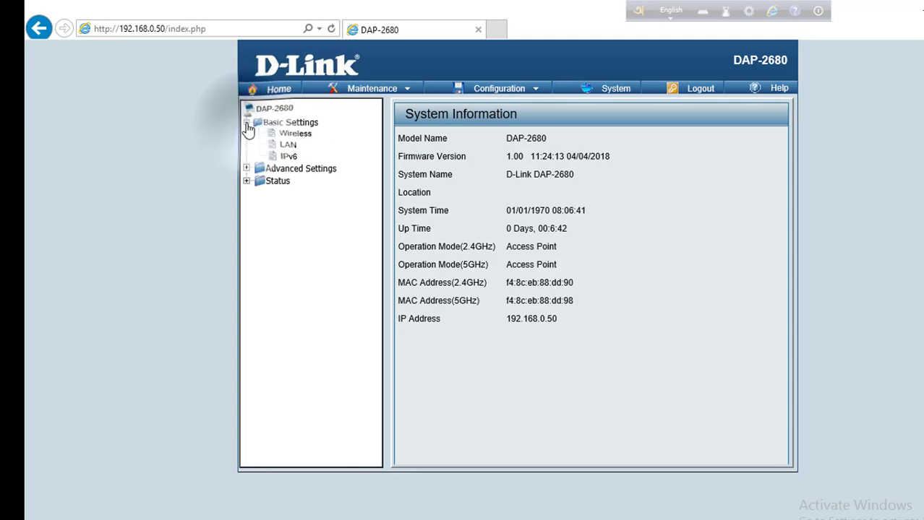
left_click(274, 137)
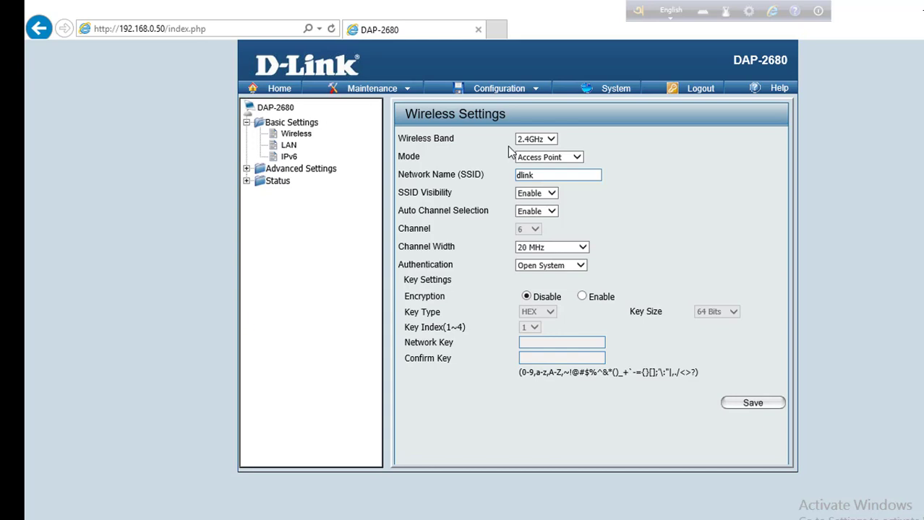
Erase the default 'dlink' SSID and type a custom 2.4GHz network name
left_click(549, 174)
key("BackSpace")
key("BackSpace")
key("BackSpace")
key("BackSpace")
key("BackSpace")
type("m@n")
key("BackSpace")
key("BackSpace")
key("BackSpace")
type("Manshya")
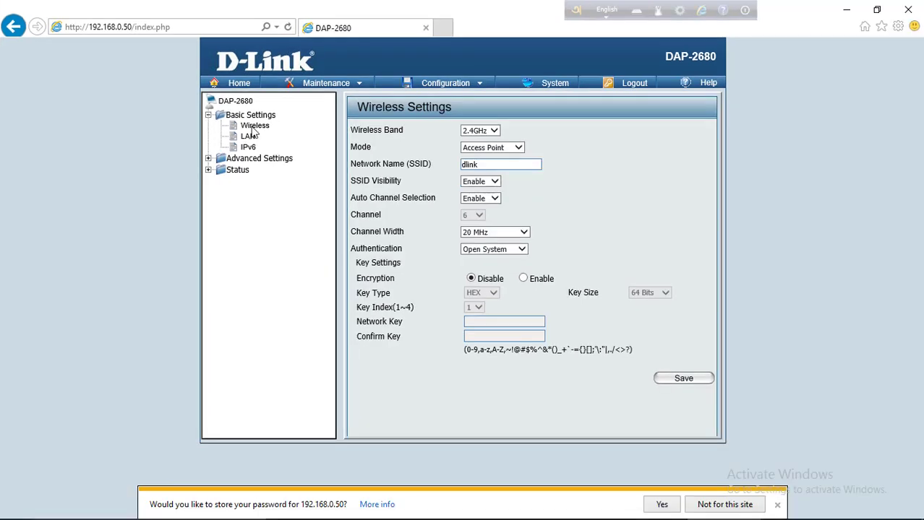
Open the LAN settings page and begin editing the access point's IP address
left_click(247, 137)
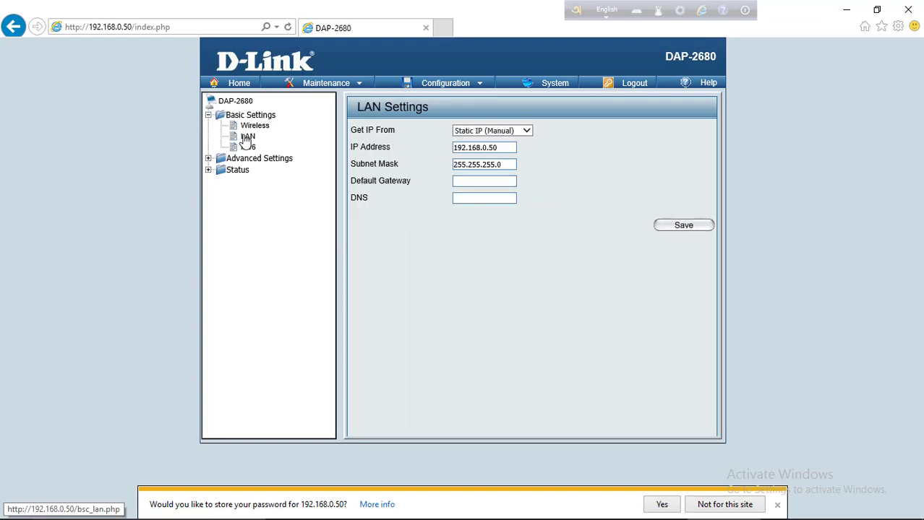
left_click(503, 147)
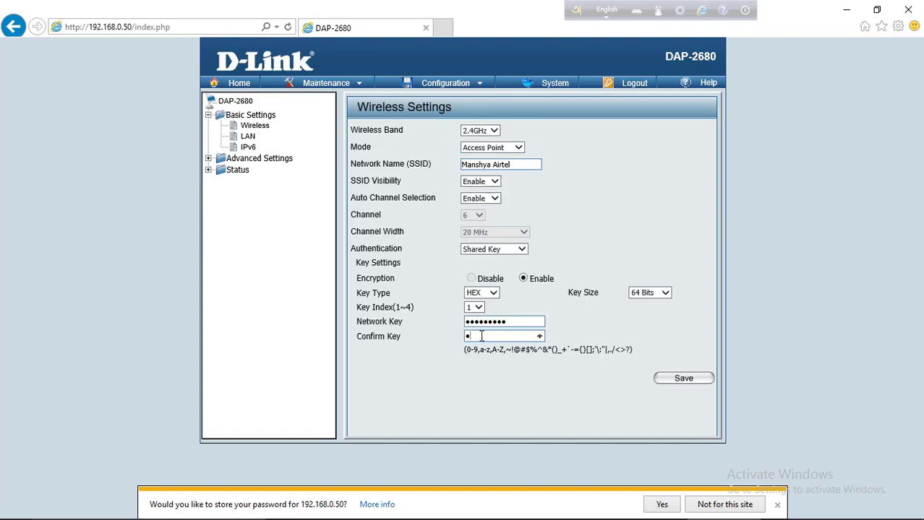
type("1")
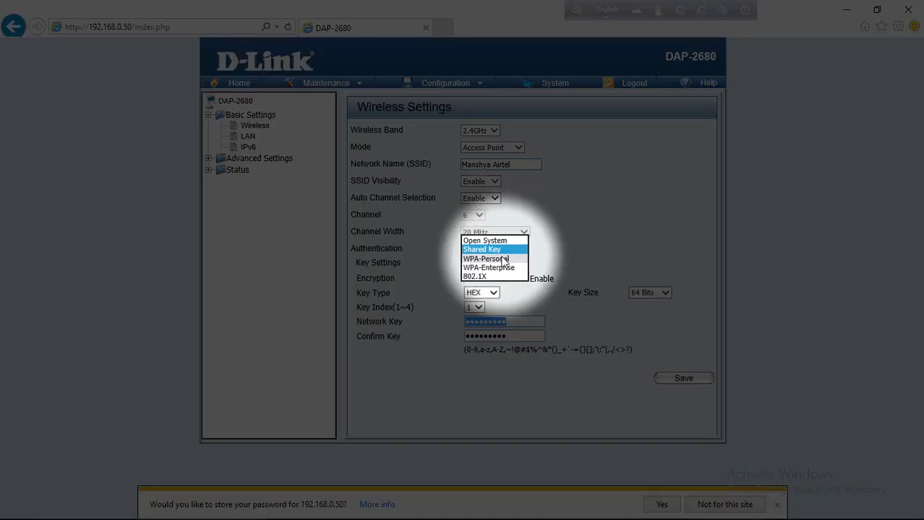
Set 2.4GHz authentication to WPA-Personal and enter the passphrase in both passphrase fields
left_click(501, 260)
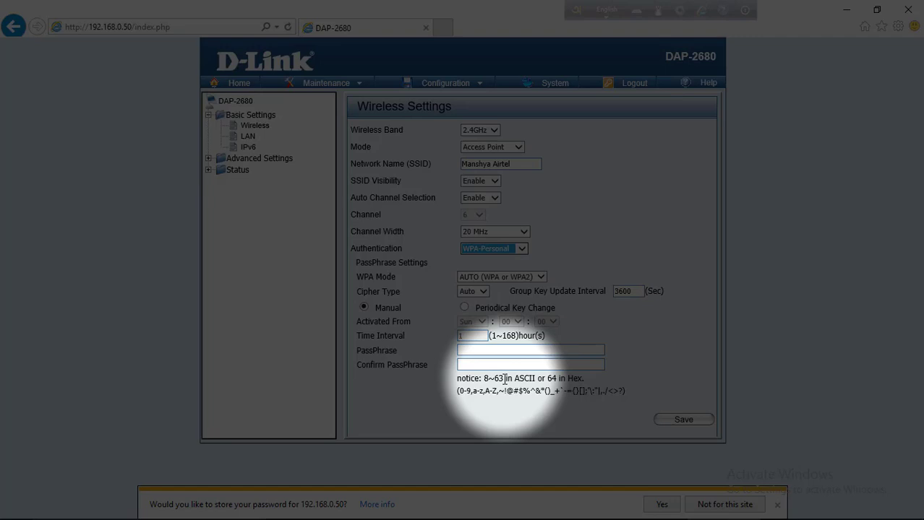
left_click(490, 350)
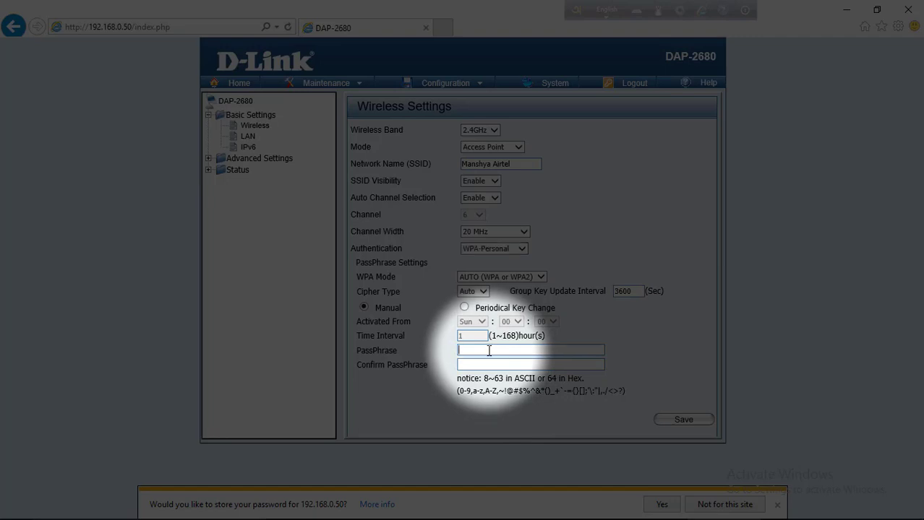
type("aaaaaaaaa")
key("Tab")
type("aaaaaaaaa")
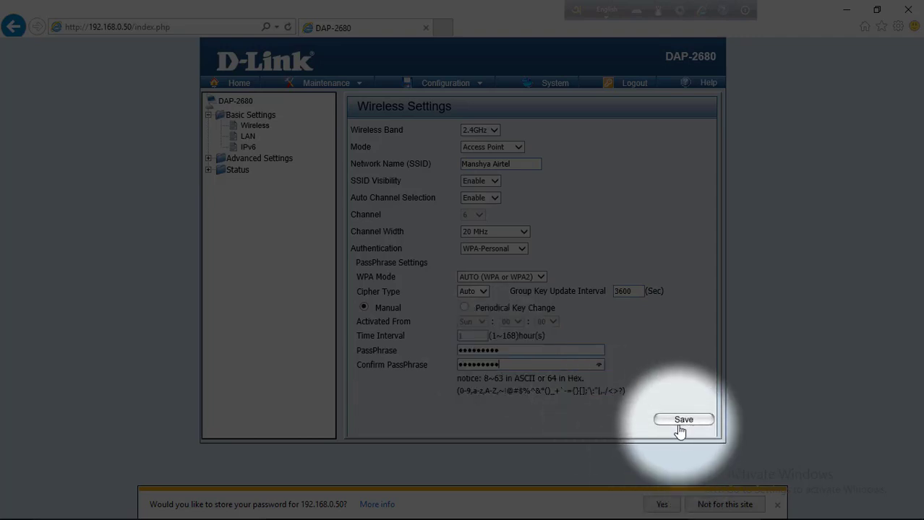
Save the 2.4GHz WPA-Personal settings and open the Wireless Band list
left_click(680, 426)
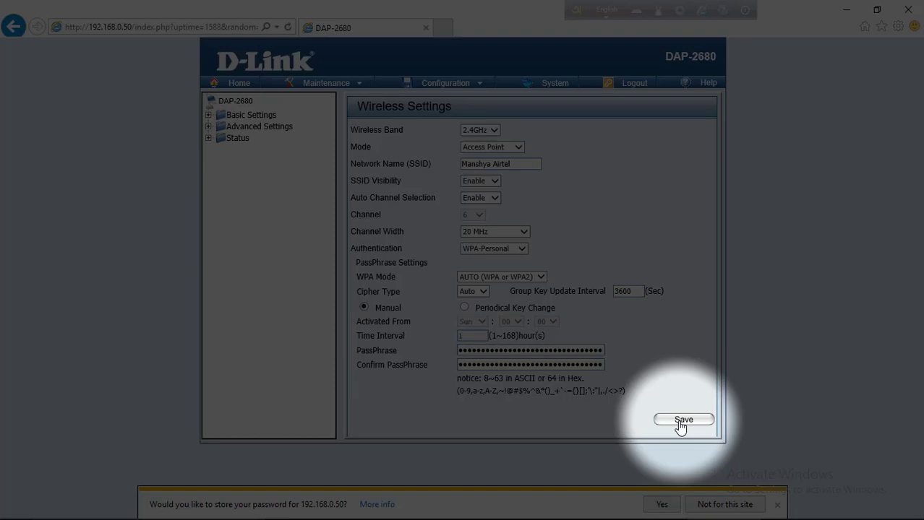
left_click(680, 426)
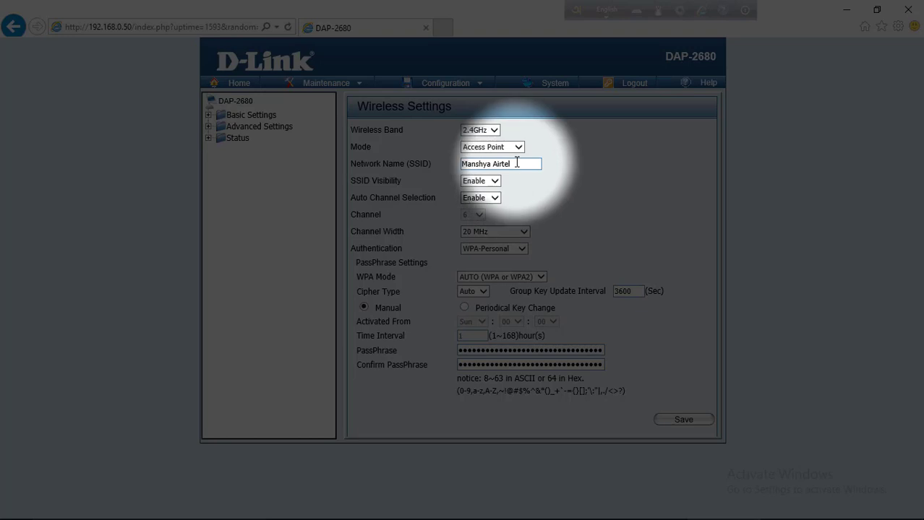
left_click(493, 131)
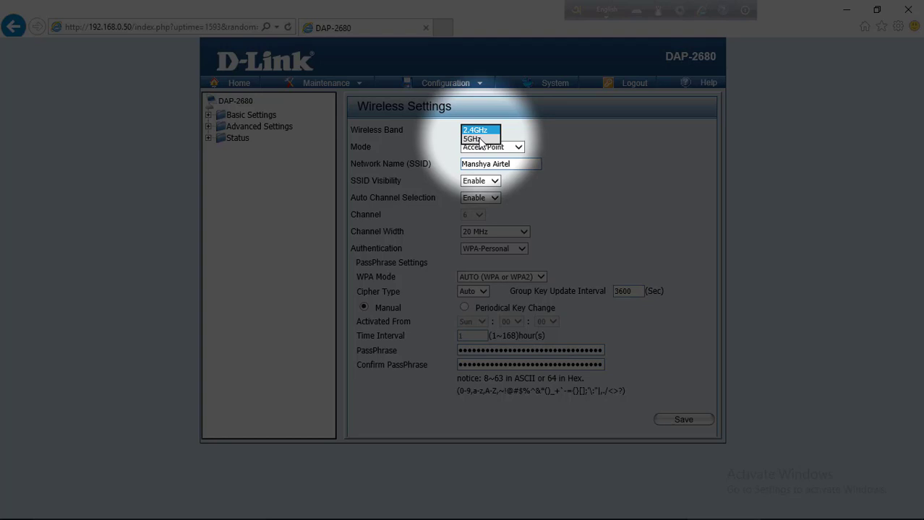
Switch to the 5GHz band and replace the 'dlink' SSID with a custom name ending '5ghz'
left_click(479, 139)
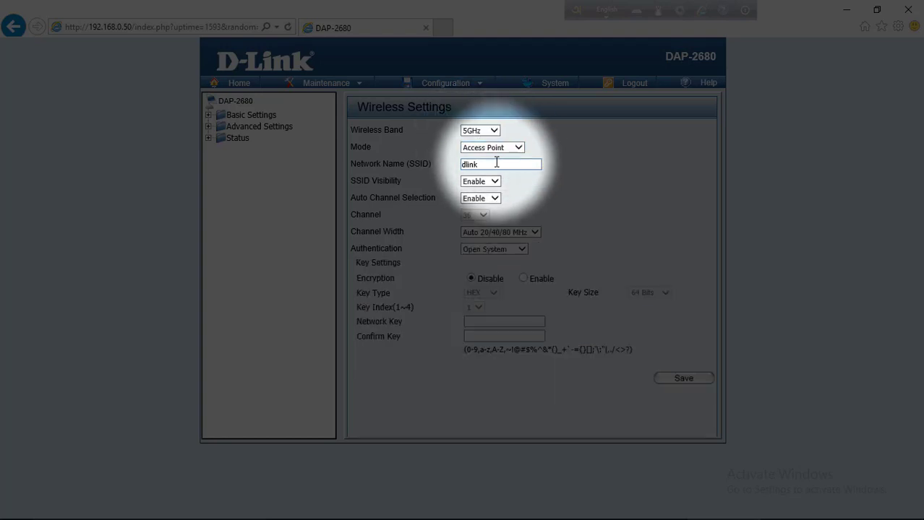
left_click(496, 163)
key("BackSpace")
key("BackSpace")
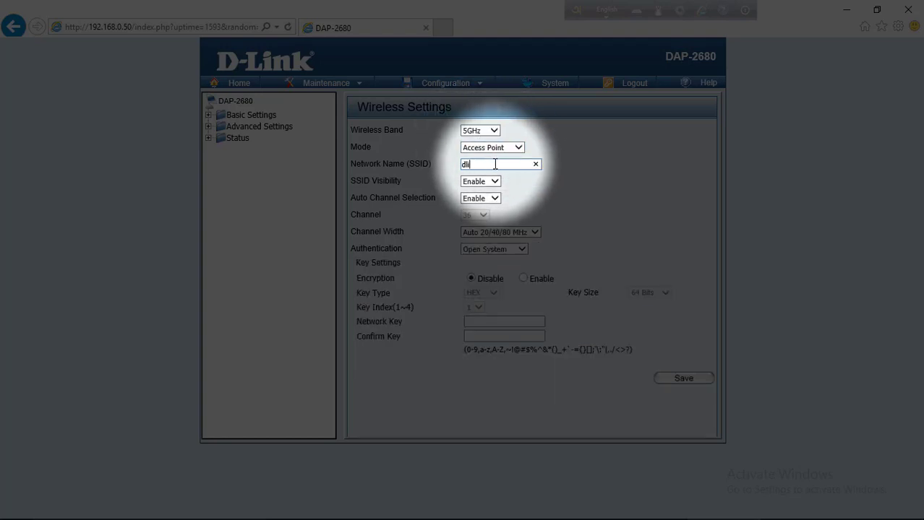
key("BackSpace")
key("BackSpace")
key("BackSpace")
type("Manshya 5ghz")
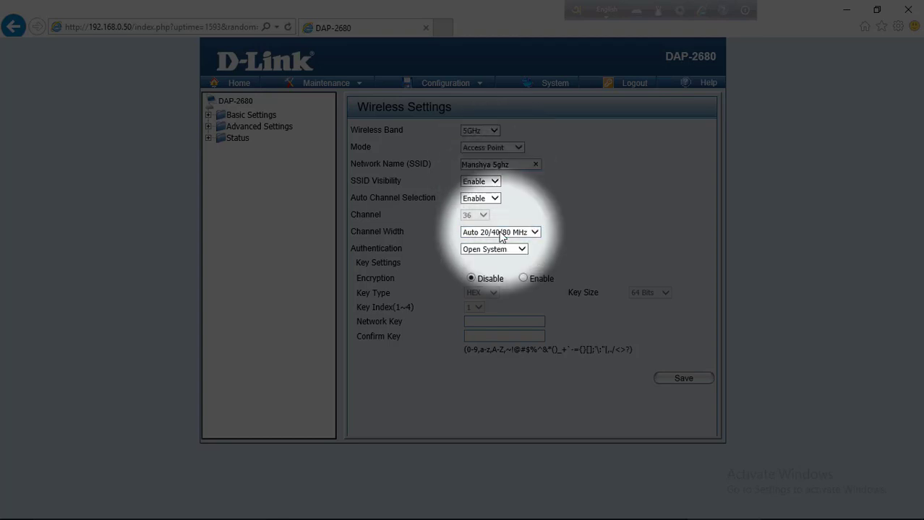
Enable encryption on the 5GHz network using WPA-Personal authentication
left_click(525, 280)
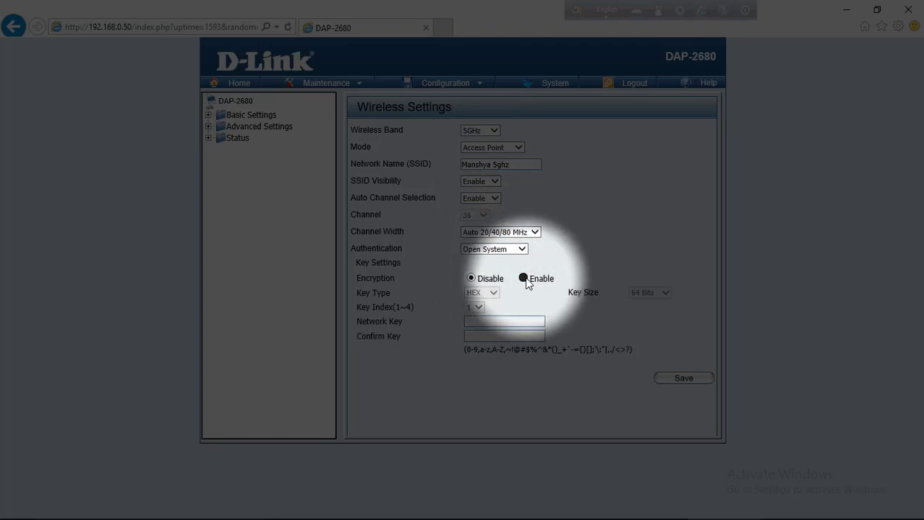
left_click(519, 250)
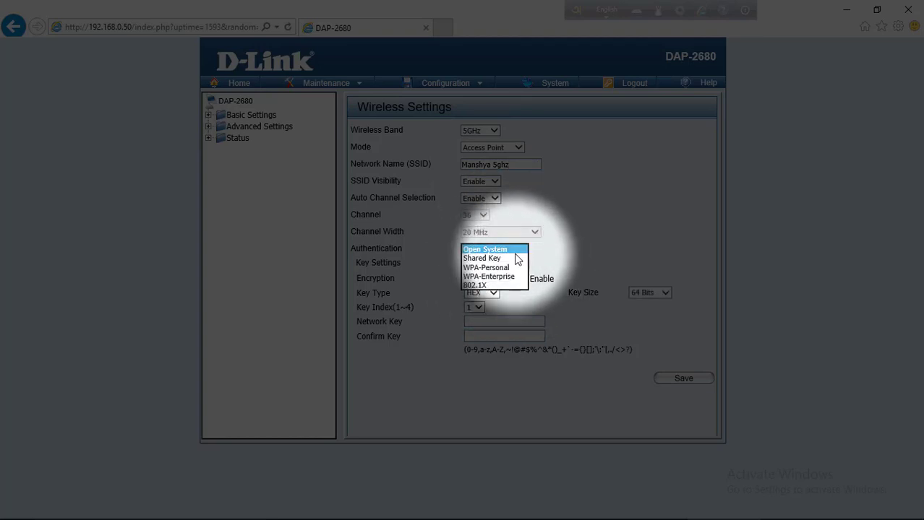
left_click(506, 269)
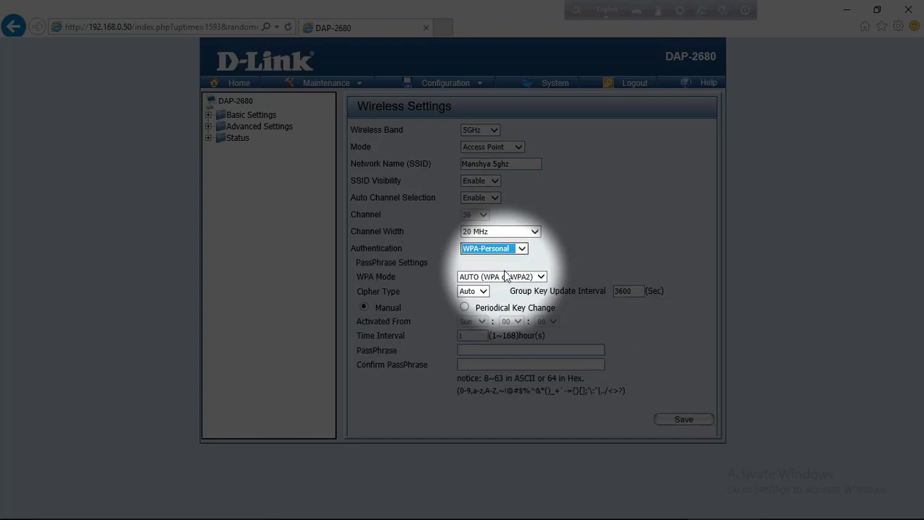
Enter and confirm the 5GHz passphrase, then save the wireless settings
left_click(476, 350)
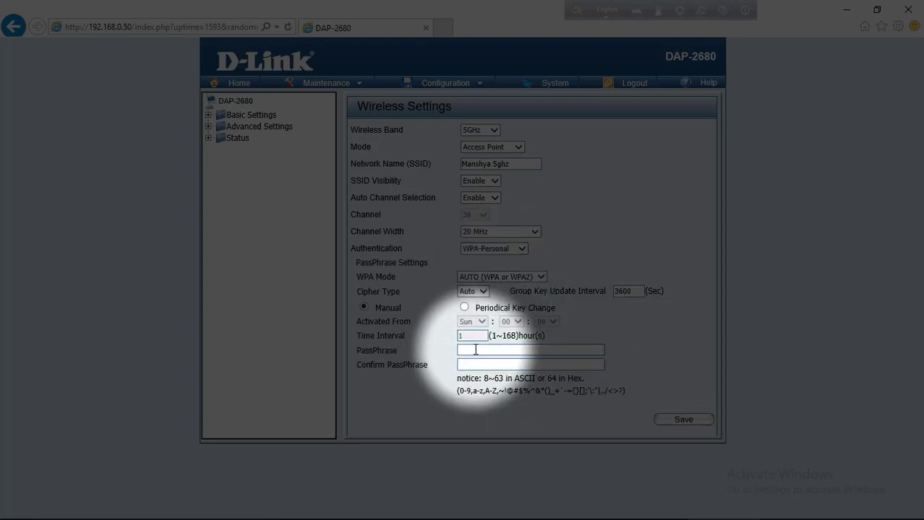
type("12345678")
type("a")
left_click(476, 365)
type("aa")
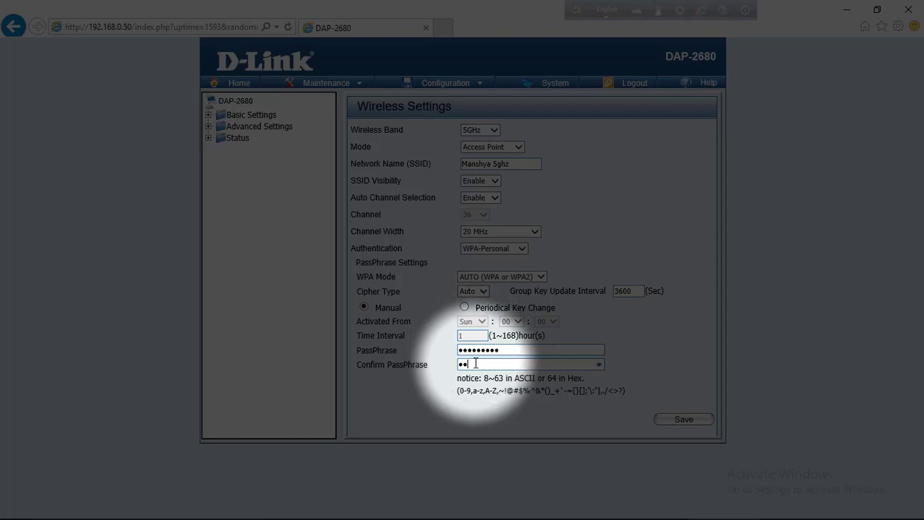
key("BackSpace")
type("aaaaaaaa")
left_click(684, 420)
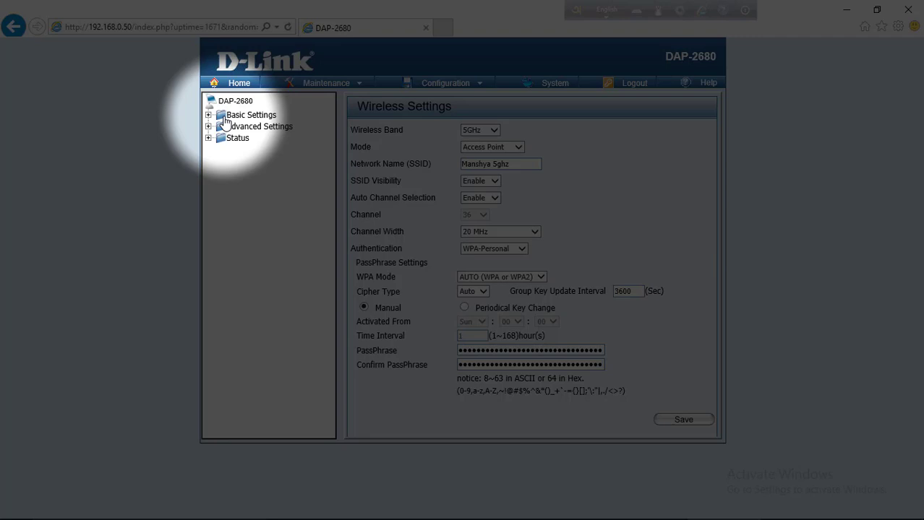
On the Basic Settings LAN page, set IP address 192.168.1.10 and default gateway 192.168.1.1
left_click(225, 122)
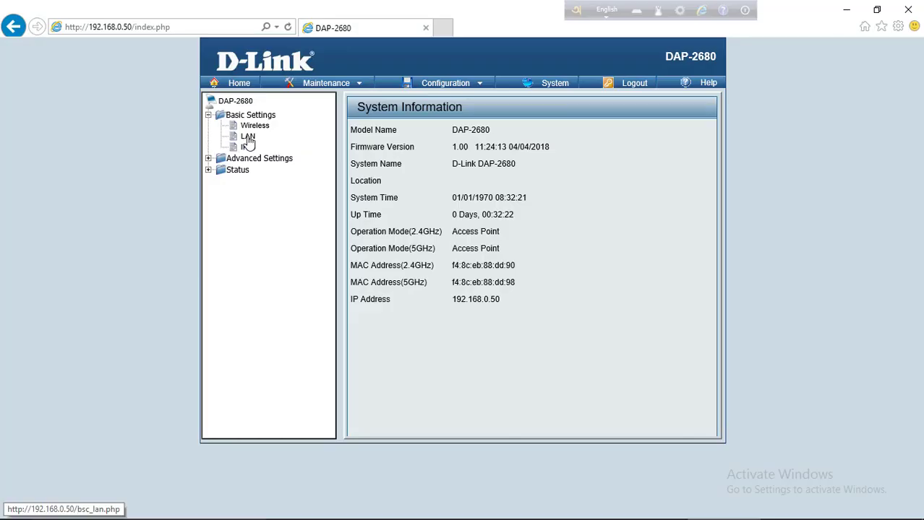
left_click(247, 140)
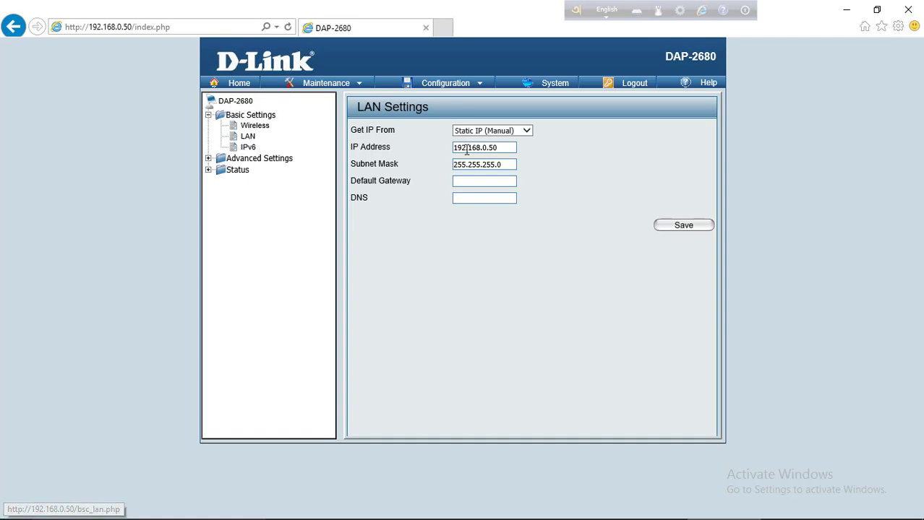
left_click(504, 148)
key("BackSpace")
key("BackSpace")
key("BackSpace")
key("BackSpace")
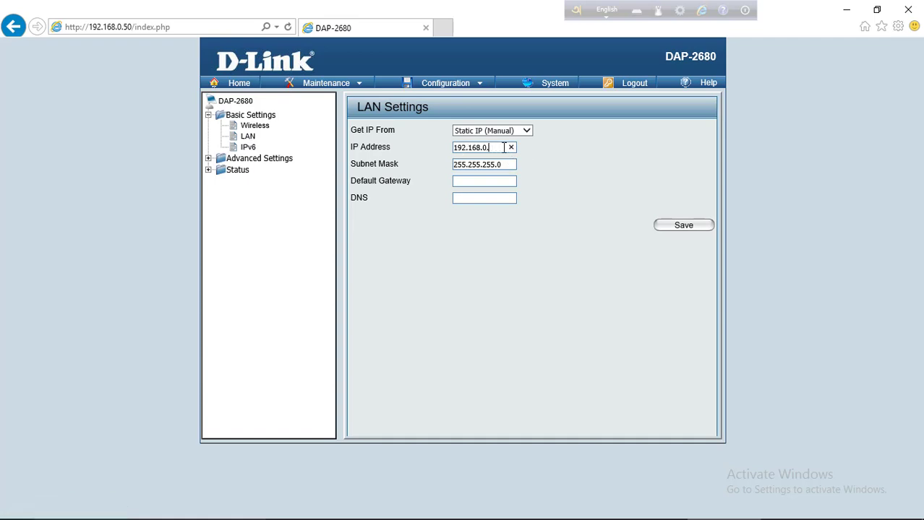
type("1010")
key("BackSpace")
key("BackSpace")
key("BackSpace")
type("01")
key("BackSpace")
key("BackSpace")
type(".10")
left_click(478, 182)
type("192.168.1.1")
Enter 8.8.8.8 as the DNS server and save the LAN settings
left_click(484, 197)
type("8.8.")
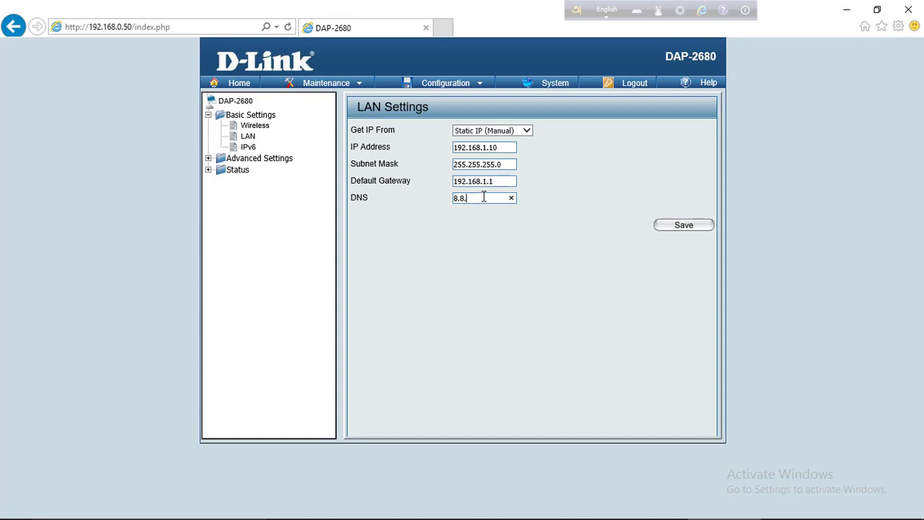
type("8.8")
left_click(694, 228)
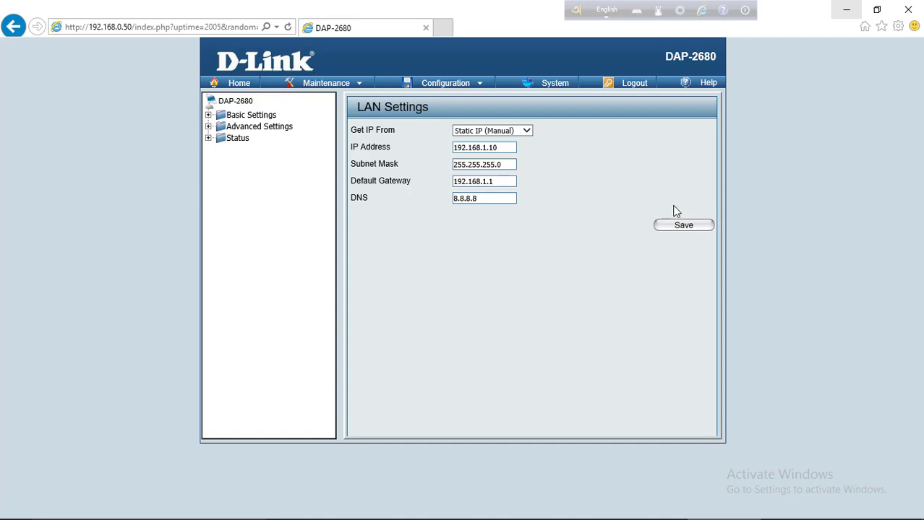
left_click(677, 225)
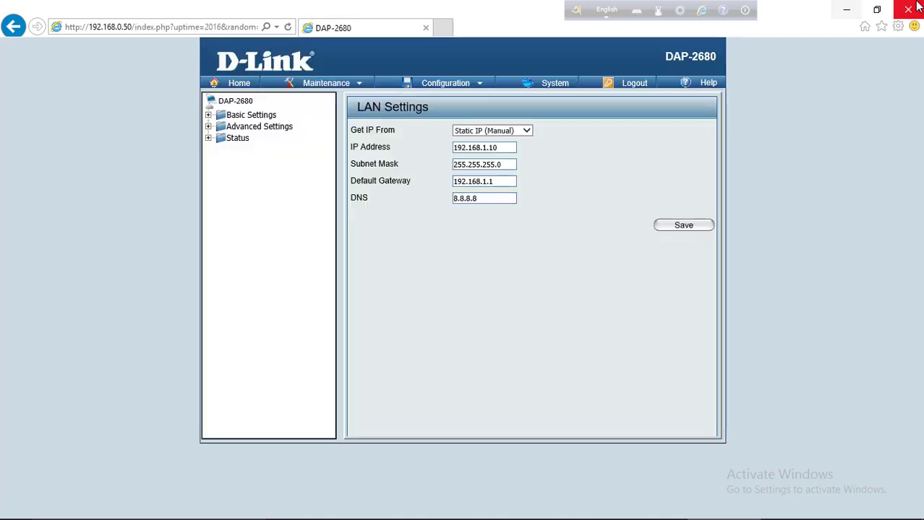